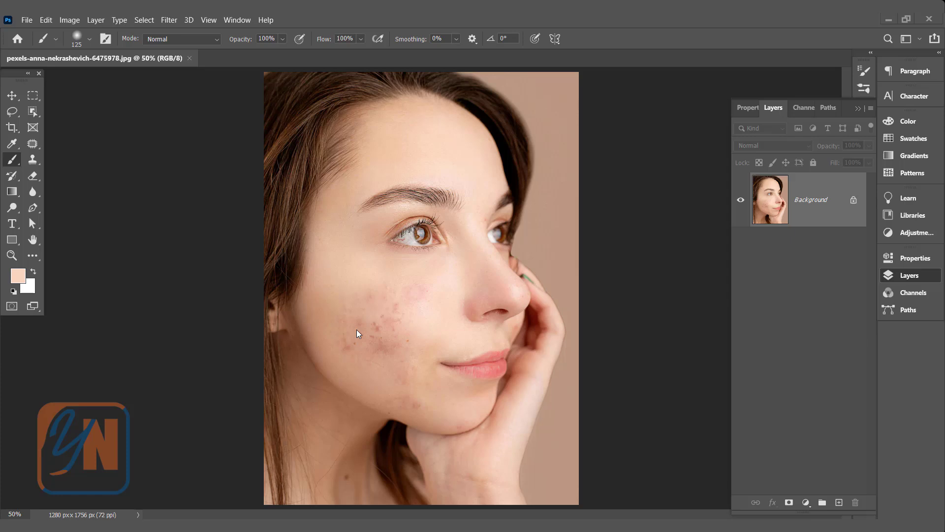
- Outline a cheek blemish with the Patch tool, deselect it, and zoom in on the cheek
left_click(32, 145)
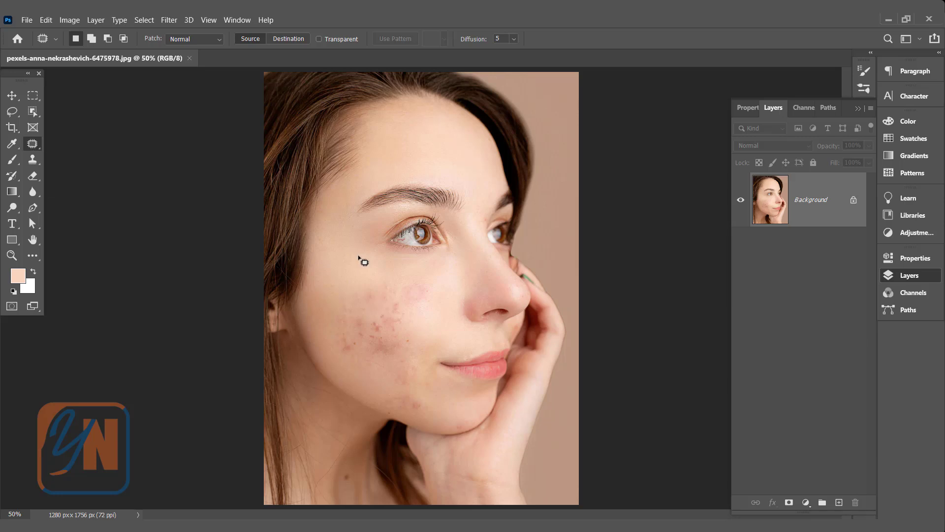
mouse_move(369, 320)
left_mouse_down()
mouse_move(387, 322)
mouse_move(368, 331)
mouse_move(339, 272)
left_mouse_up()
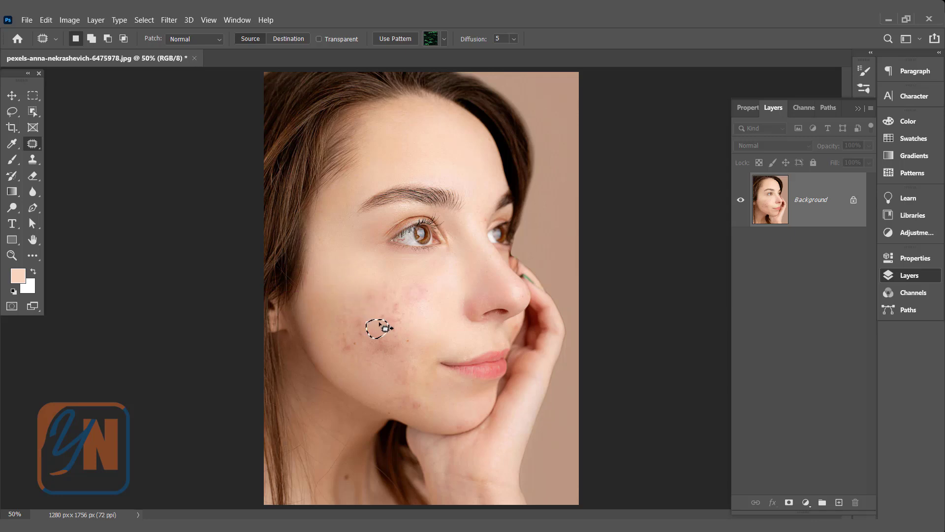
left_click(417, 343)
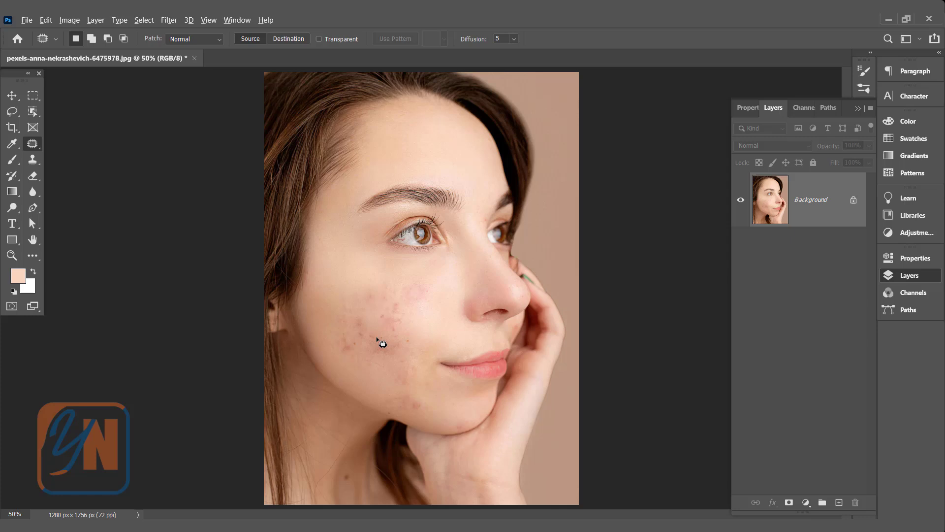
scroll(377, 333, "up", 4)
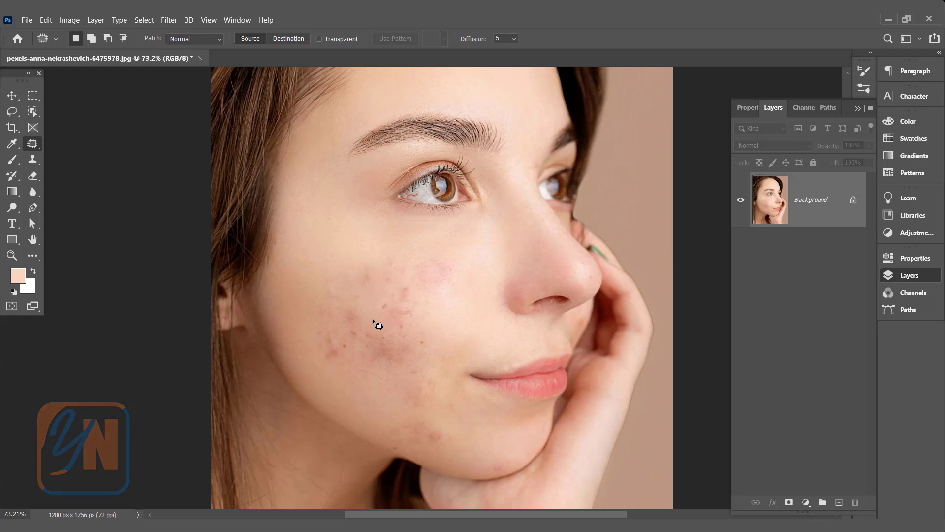
- Outline and clear another cheek blemish, then duplicate Background into a Background copy layer
left_click_drag(377, 310, 364, 315)
left_click(413, 329)
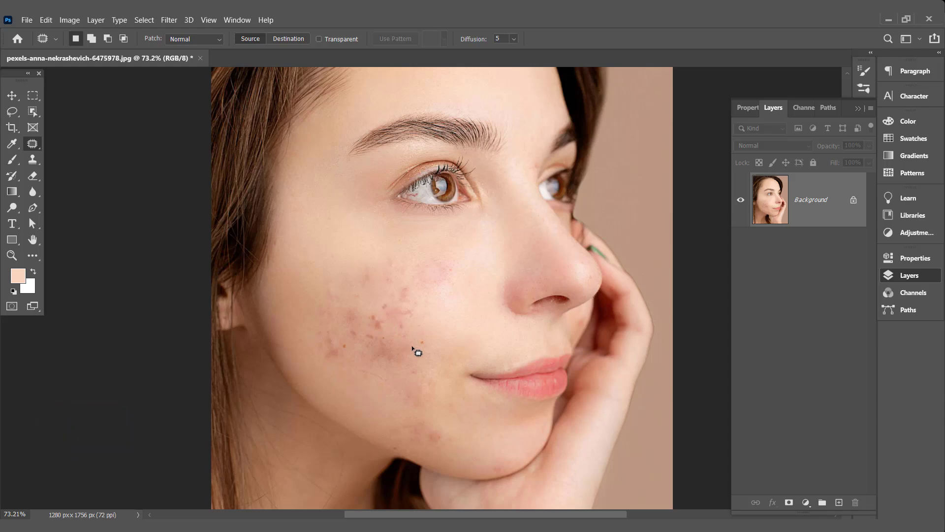
scroll(418, 353, "down", 1)
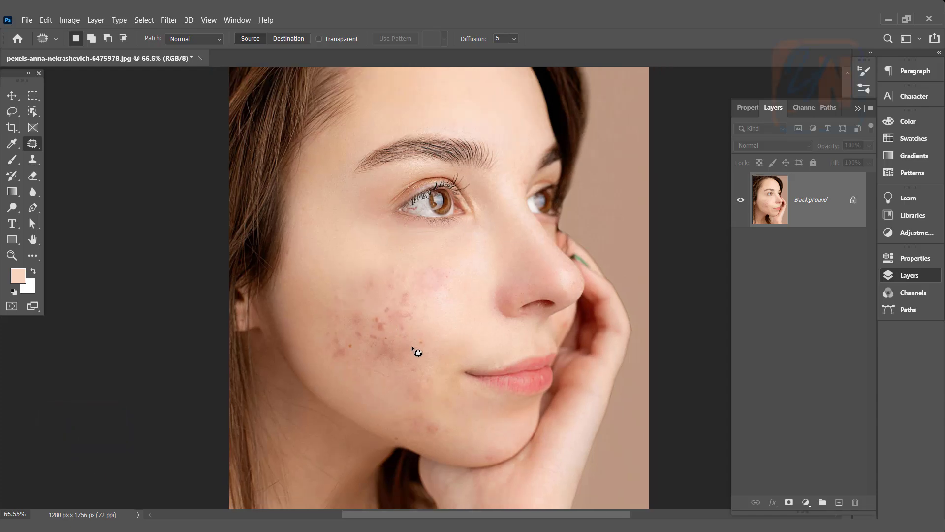
left_click_drag(819, 199, 838, 502)
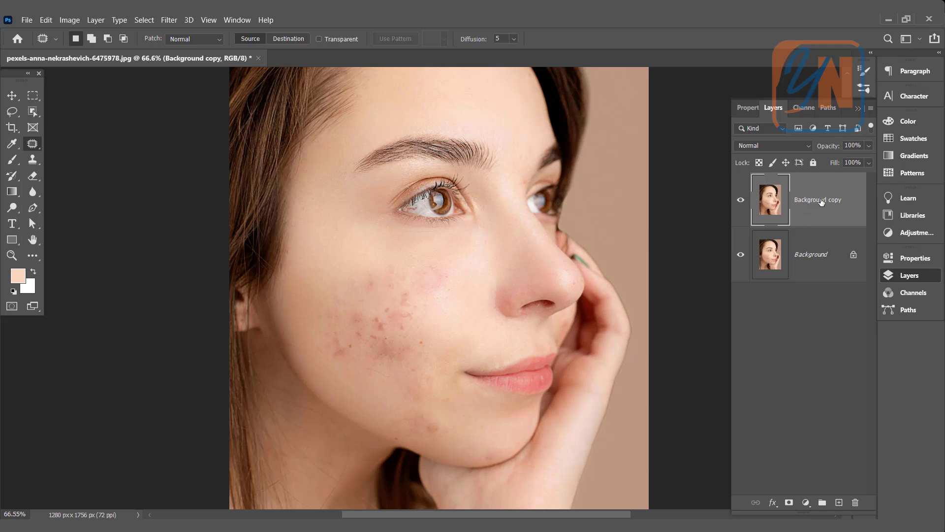
- Apply Image > Adjustments > Invert to the Background copy layer
left_click(69, 21)
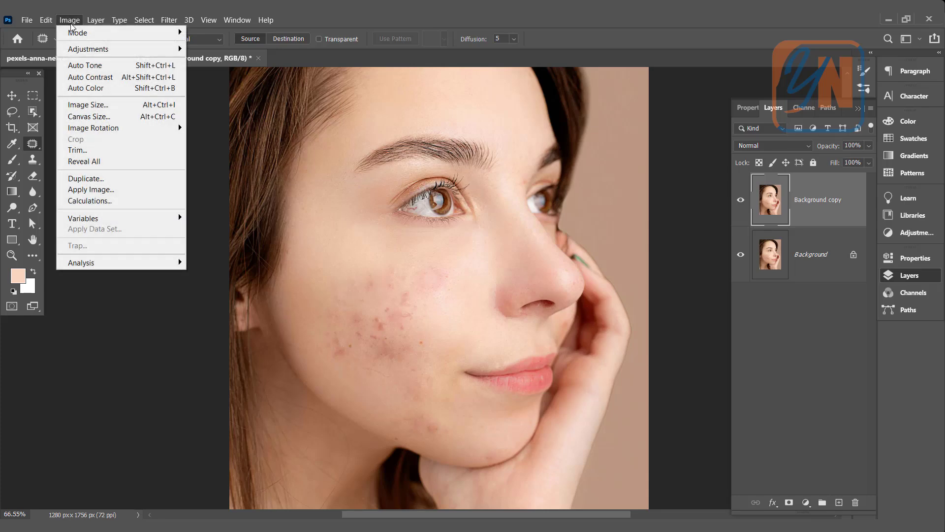
mouse_move(99, 50)
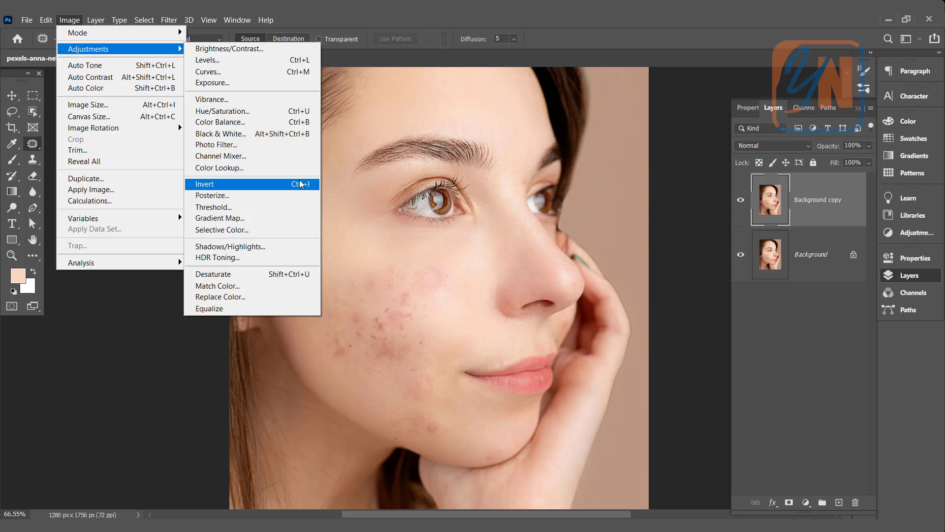
left_click(271, 188)
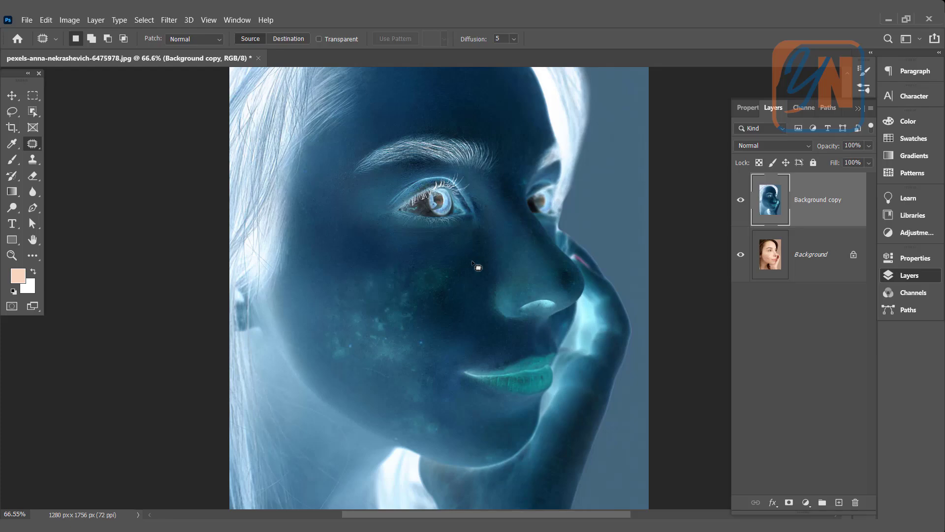
- Set the Background copy to Vivid Light blending, then toggle the Background layer's visibility to check
left_click(789, 146)
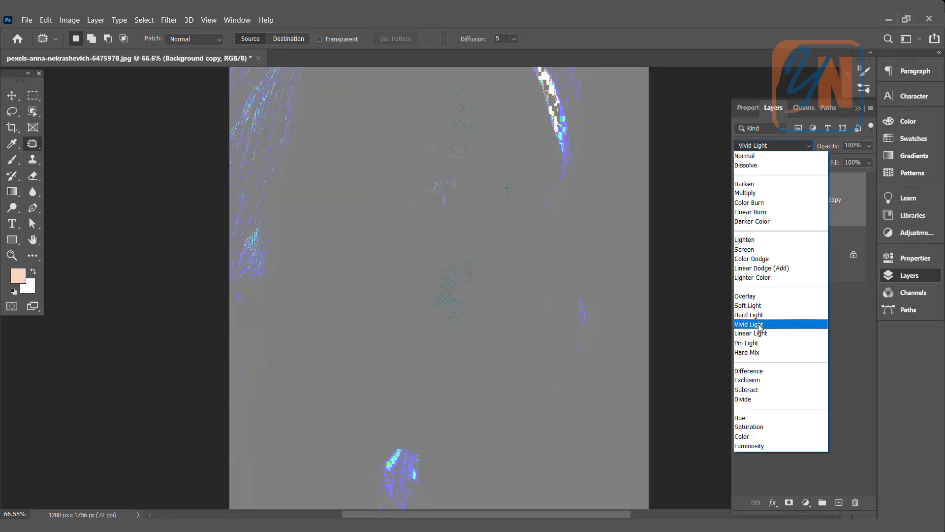
left_click(760, 326)
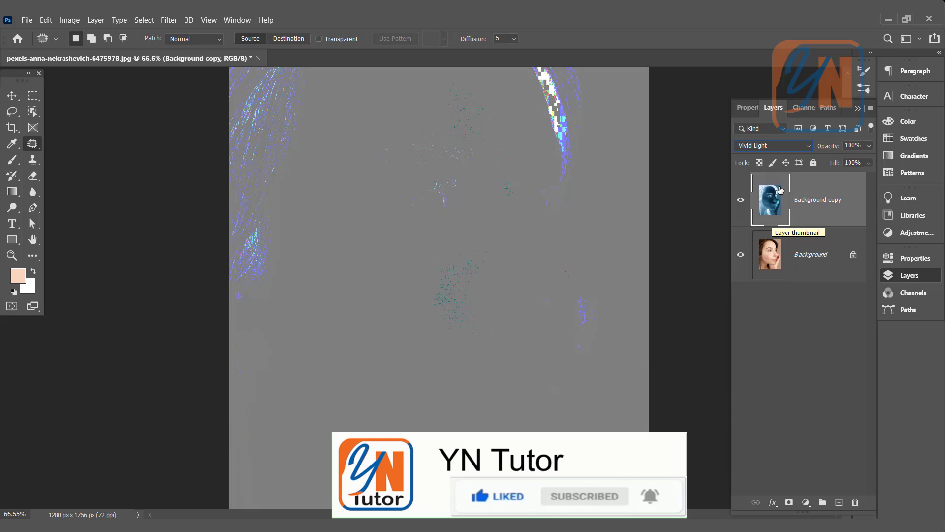
left_click(740, 255)
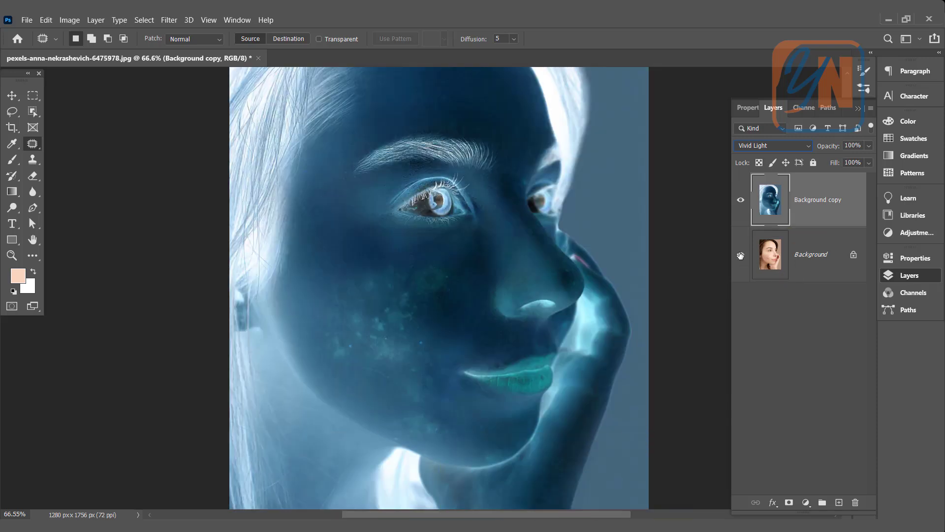
left_click(740, 255)
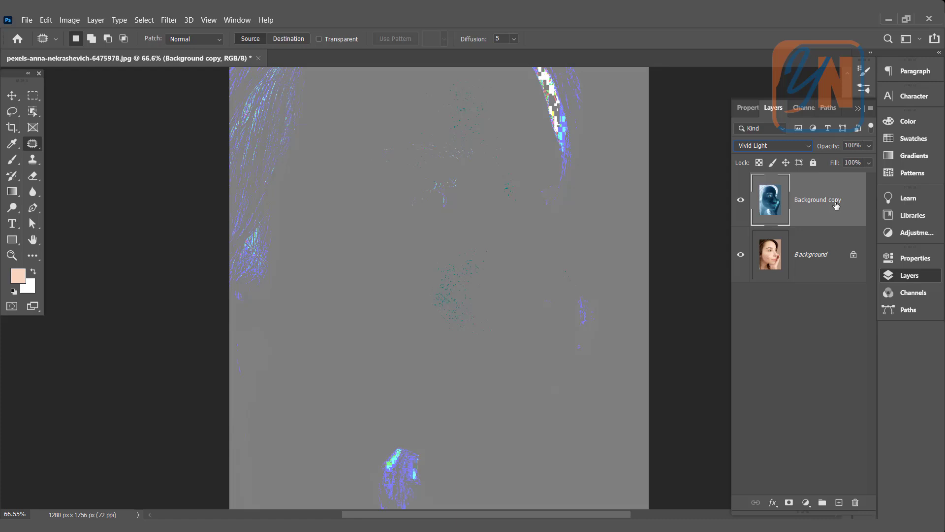
- Run Filter > Other > High Pass with a 29.1 px radius on the Background copy
left_click(170, 20)
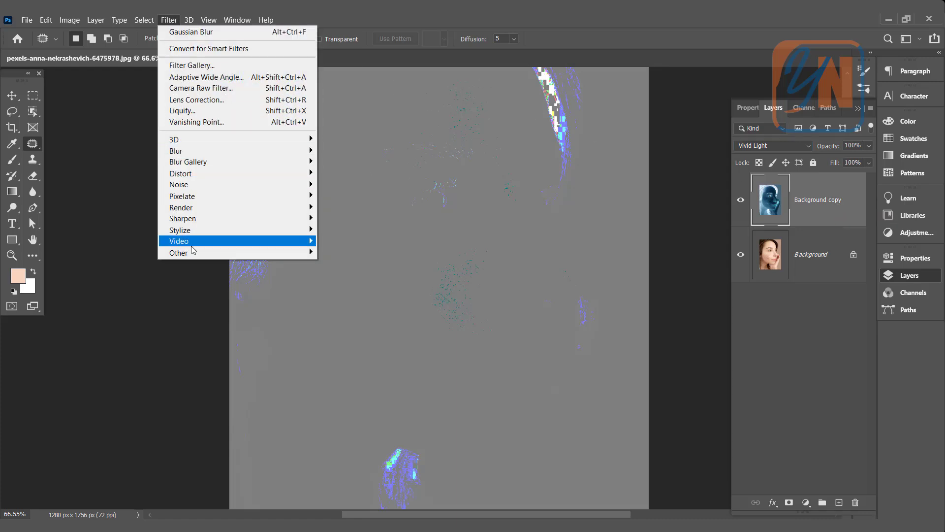
mouse_move(232, 253)
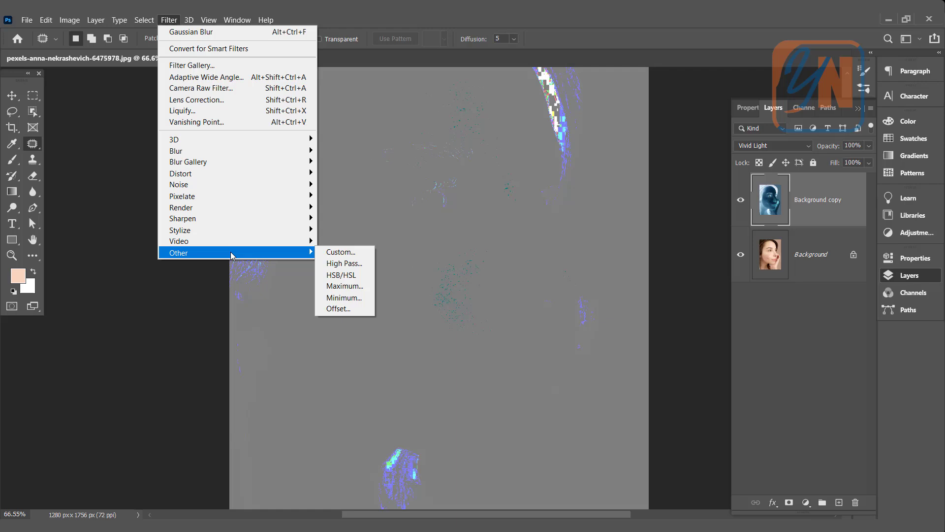
left_click(344, 264)
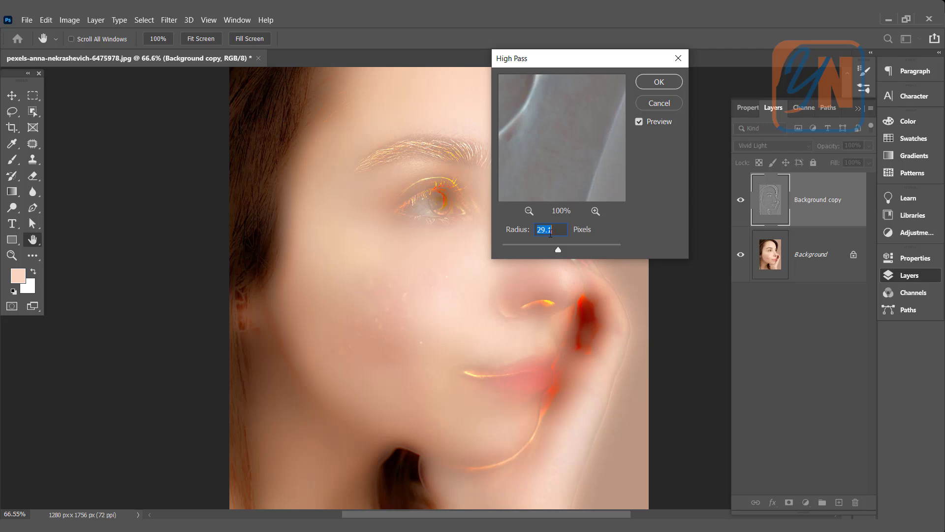
left_click(658, 82)
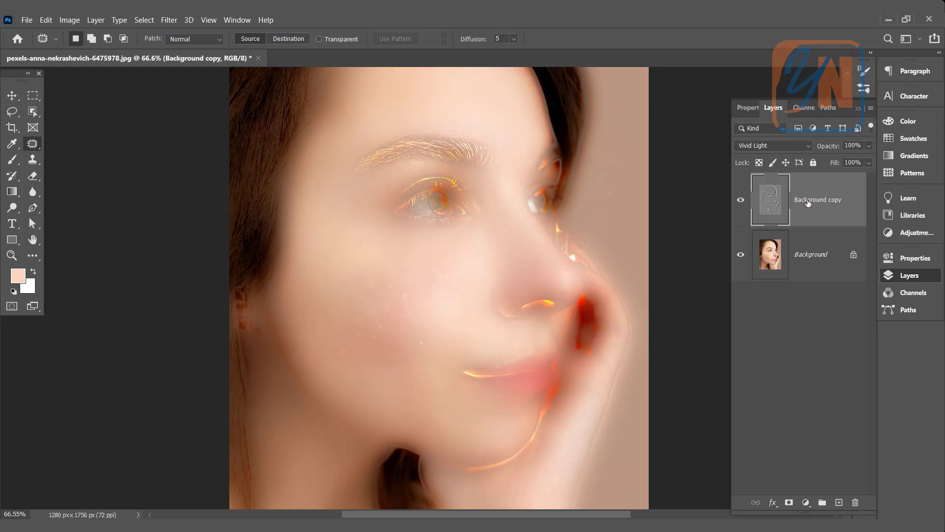
- Apply a Gaussian Blur with a 4.5 px radius to the Background copy
left_click(168, 22)
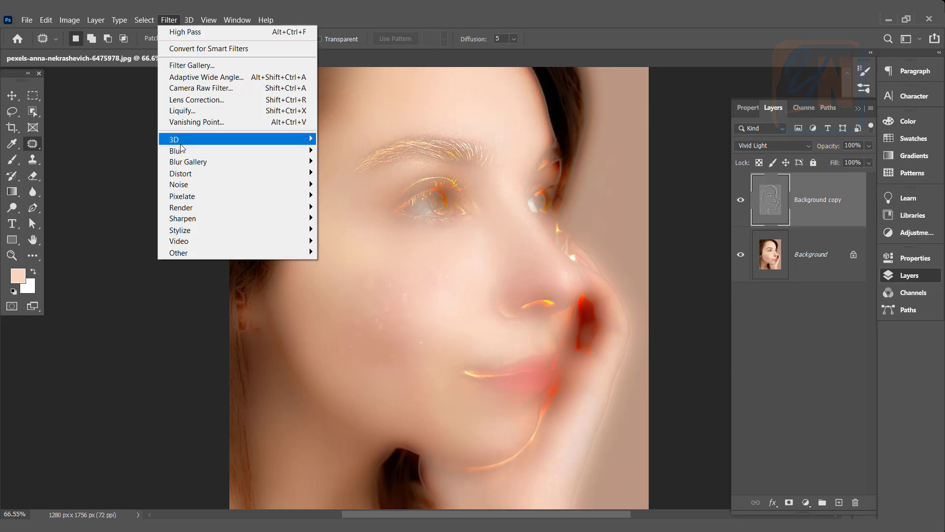
mouse_move(306, 151)
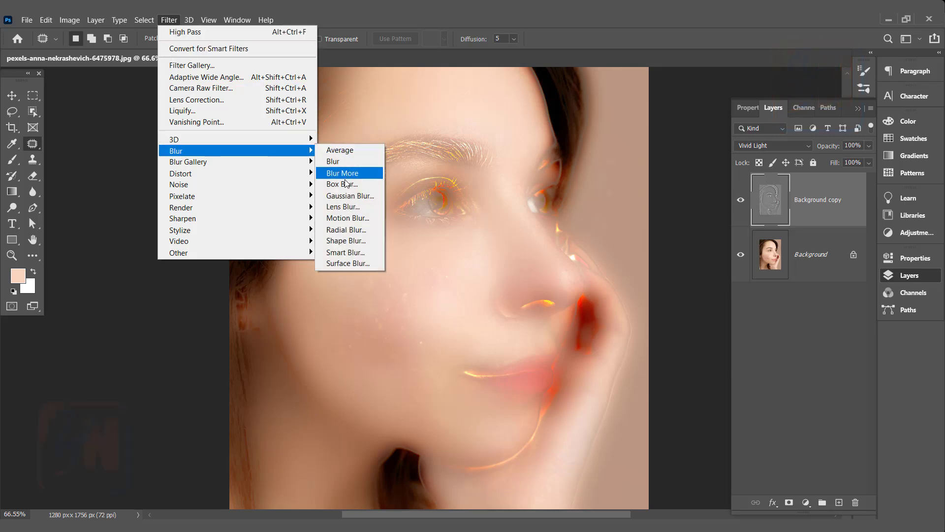
left_click(342, 197)
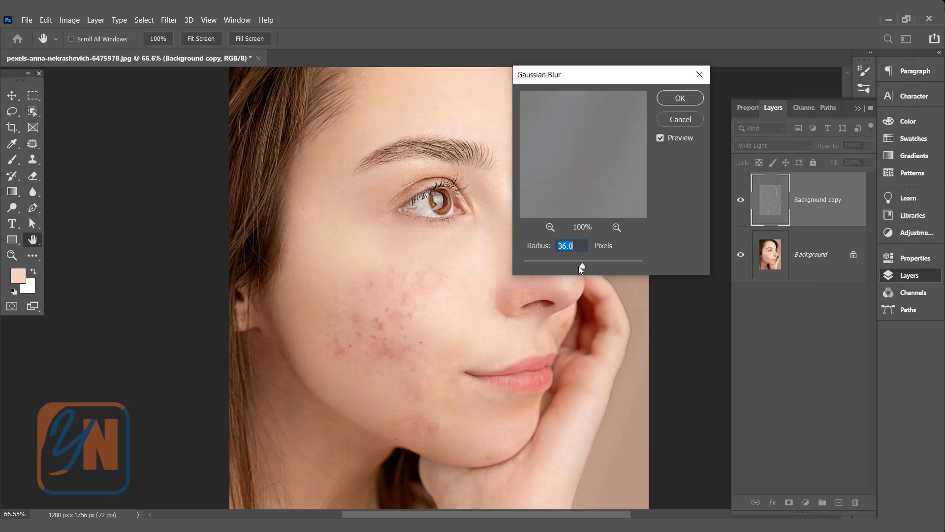
left_click_drag(567, 265, 551, 265)
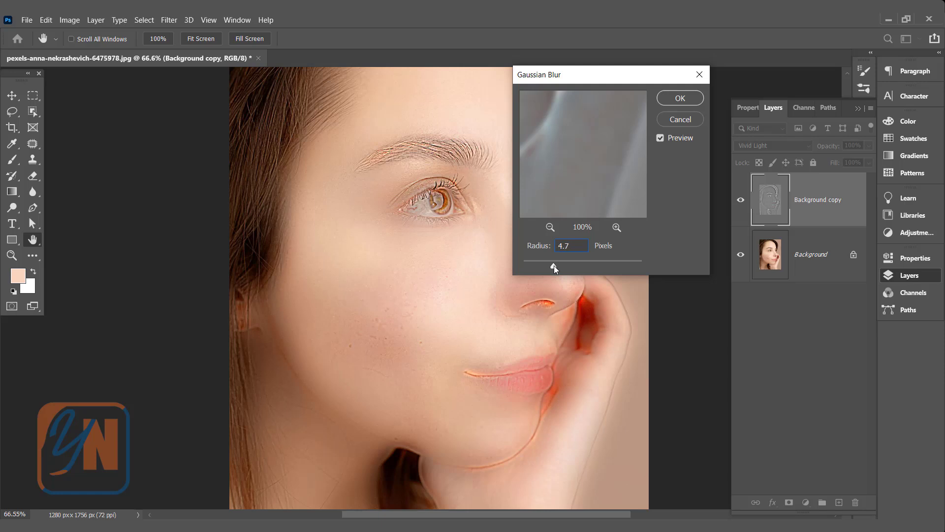
left_click(553, 266)
left_click(678, 97)
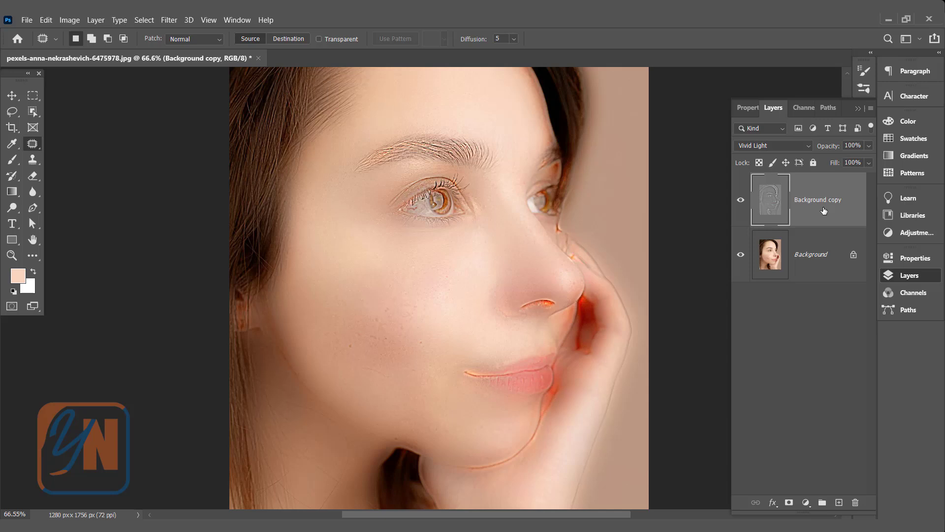
- Add a black hide-all layer mask to the Background copy layer
left_click(789, 503)
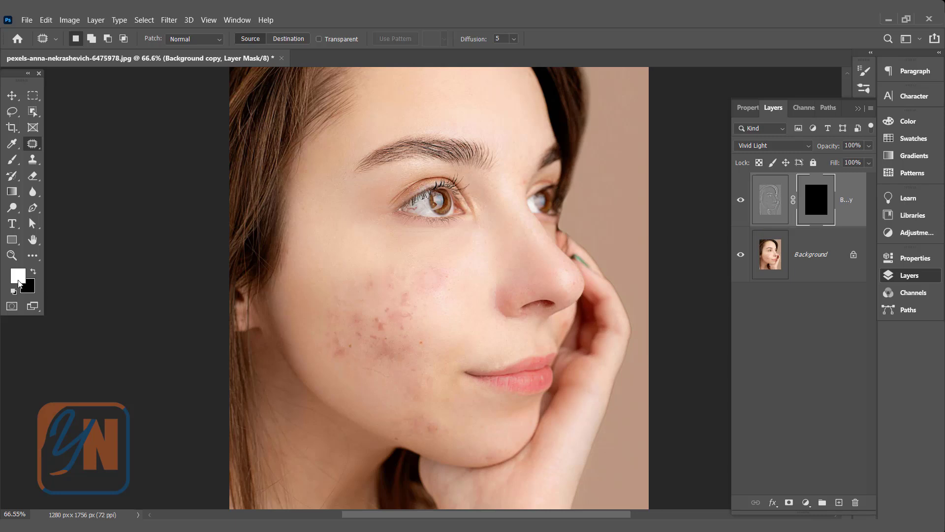
- Paint white on the mask with a soft 175 px brush over the cheek acne
left_click(13, 163)
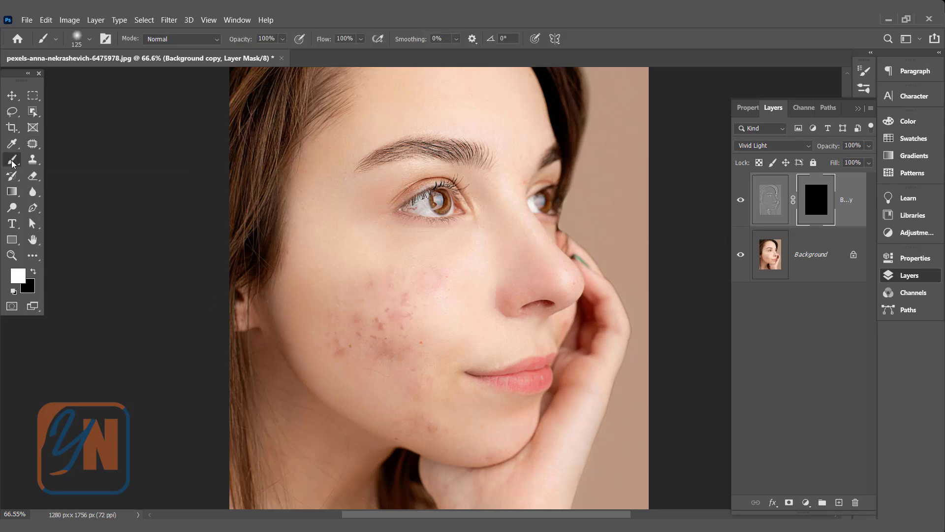
left_click(90, 40)
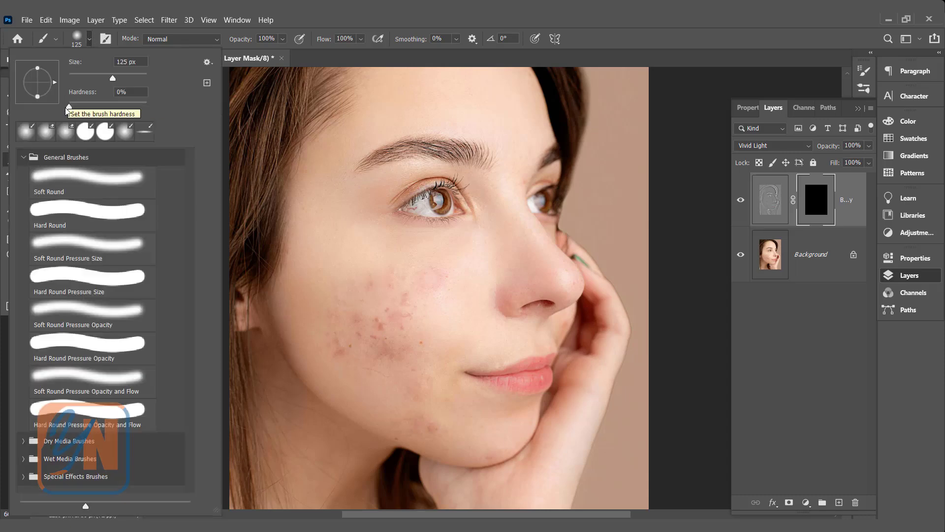
key("Return")
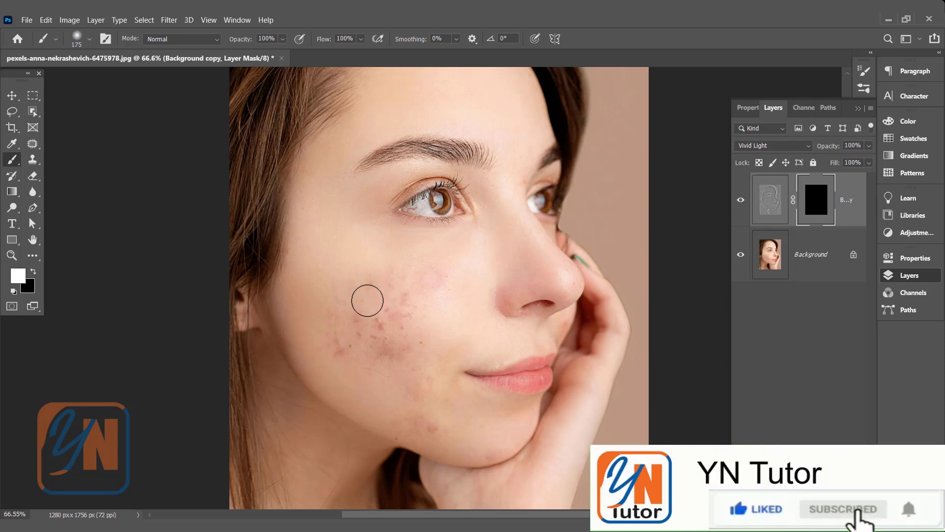
key("bracketright")
key("bracketright")
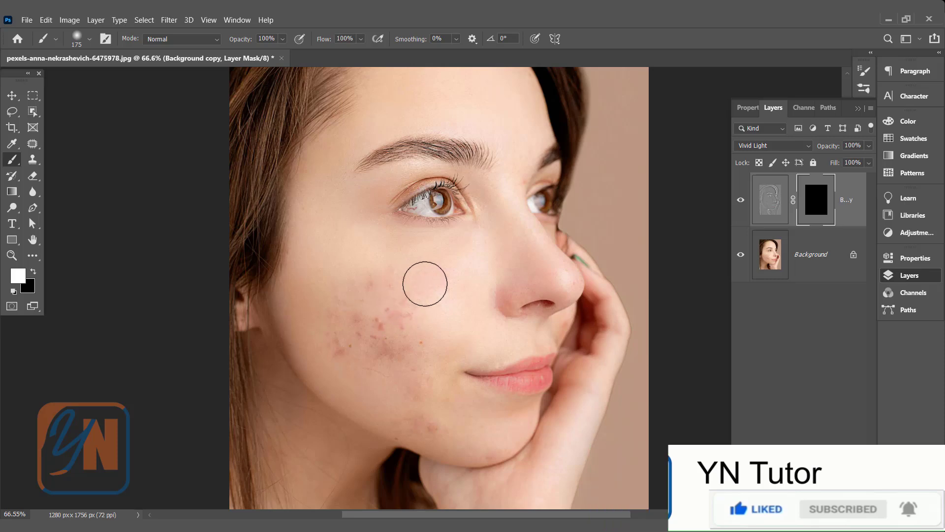
mouse_move(381, 290)
left_mouse_down()
mouse_move(423, 298)
mouse_move(405, 305)
mouse_move(350, 294)
mouse_move(409, 333)
mouse_move(342, 323)
mouse_move(395, 349)
mouse_move(380, 359)
mouse_move(309, 342)
mouse_move(363, 362)
mouse_move(334, 332)
mouse_move(372, 365)
mouse_move(454, 407)
mouse_move(401, 403)
left_mouse_up()
scroll(401, 403, "down", 3)
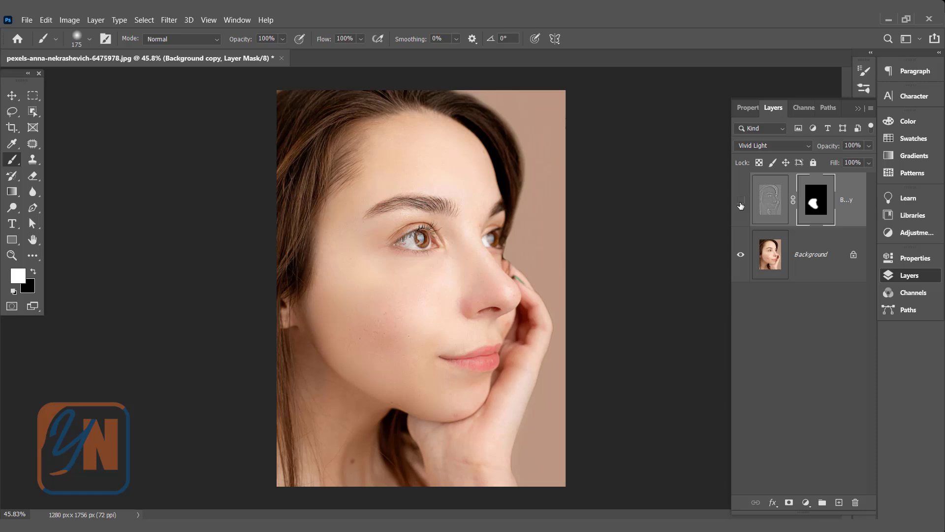
left_click(740, 201)
left_click(740, 202)
scroll(390, 342, "up", 2)
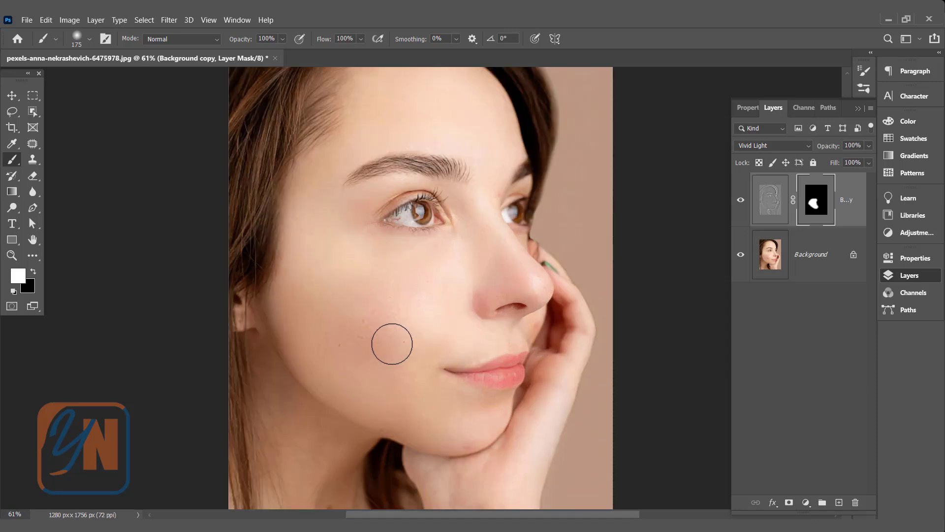